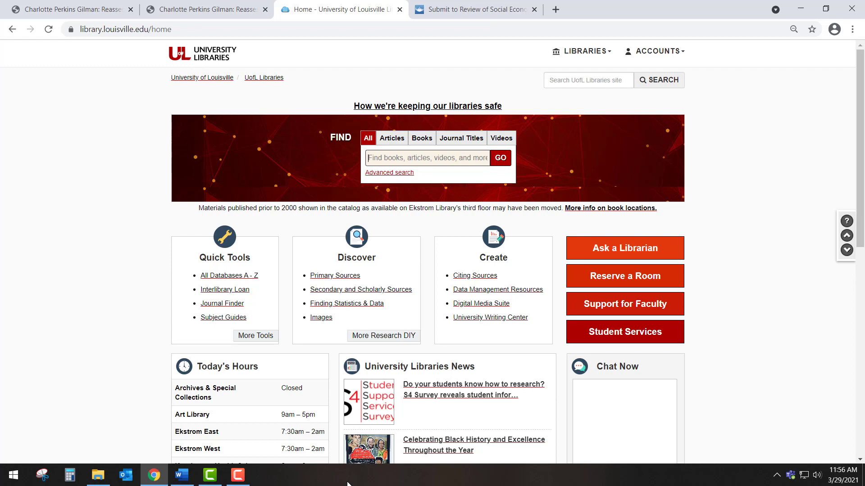
Switch to the first Charlotte Perkins Gilman article PDF, showing its Review of Social Economy page
click(100, 13)
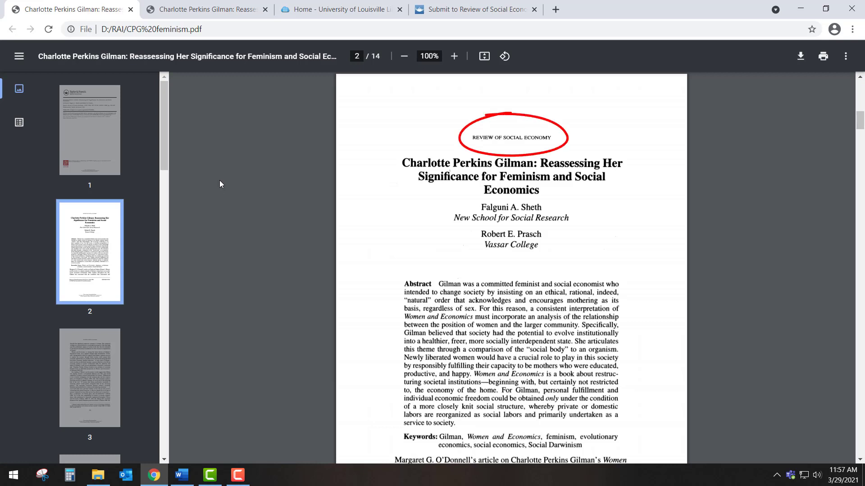
Bring up the Review of Social Economy's Instructions for authors page on Taylor & Francis Online
click(439, 12)
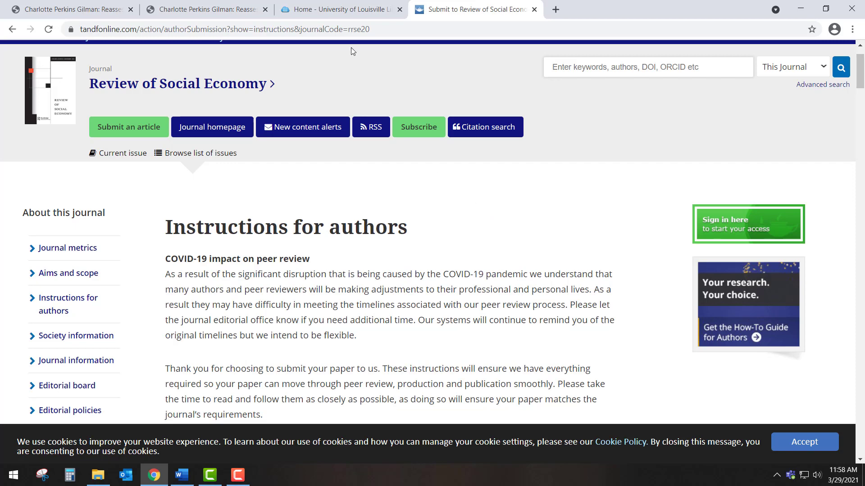
Switch to the second Gilman article copy, open at the page 13 references list
click(214, 10)
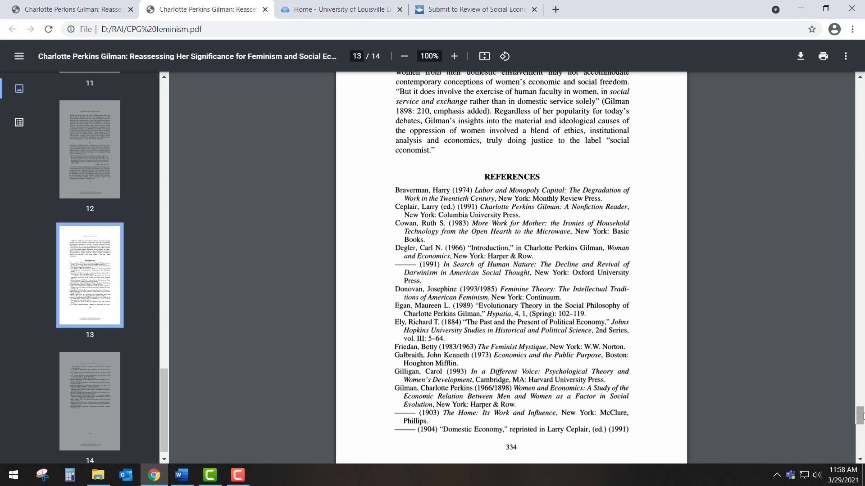
Scroll through the article's references, then go back to the UofL Libraries home page
mouse_move(860, 415)
mouse_down()
mouse_move(862, 448)
mouse_move(861, 412)
mouse_up()
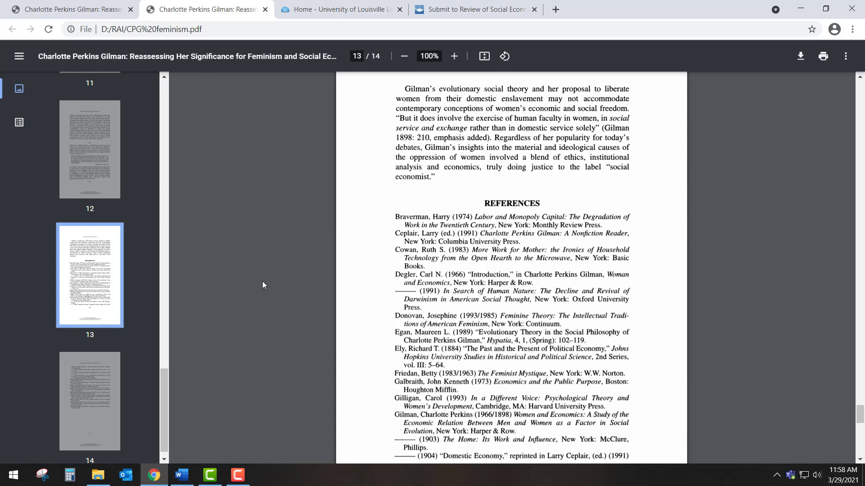
click(323, 9)
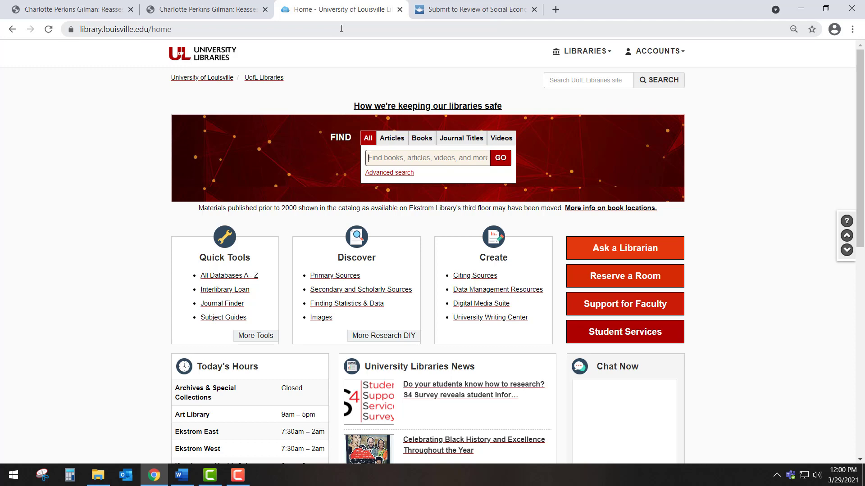
Bring Word's 'developing a research strategy' document with Gilman concepts and subject areas to the front
click(181, 477)
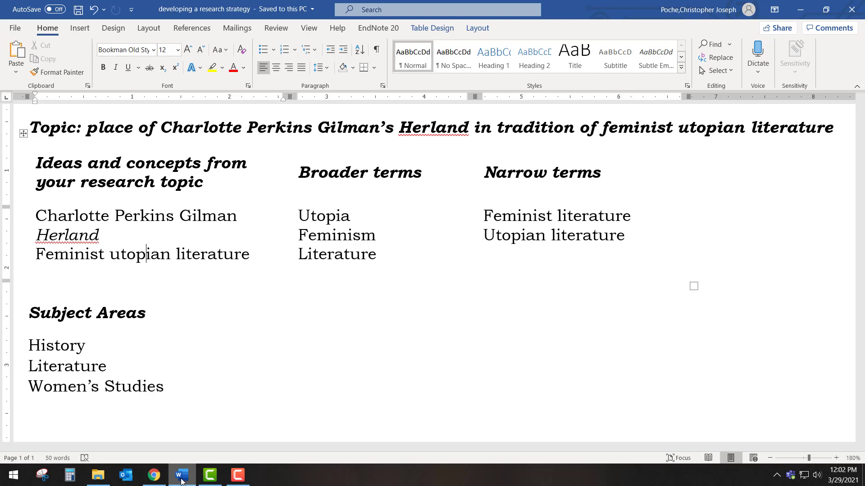
Bring the University of Louisville Libraries home page in Chrome back in front of Word
click(158, 480)
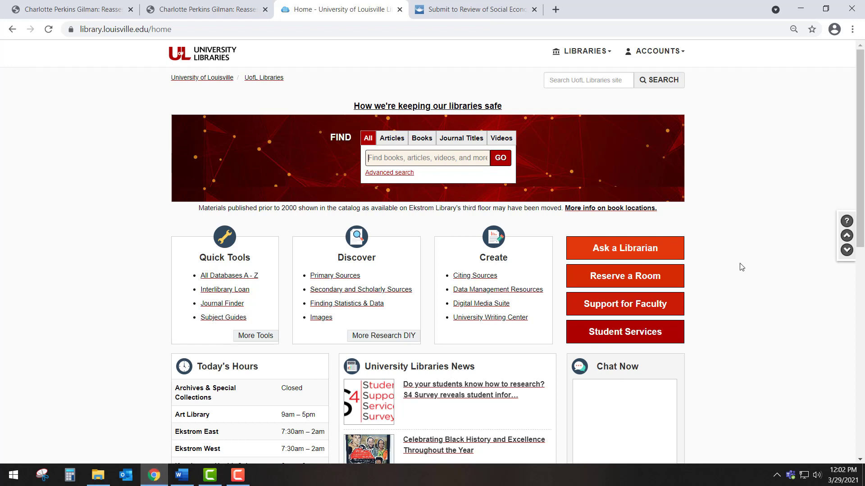
click(684, 57)
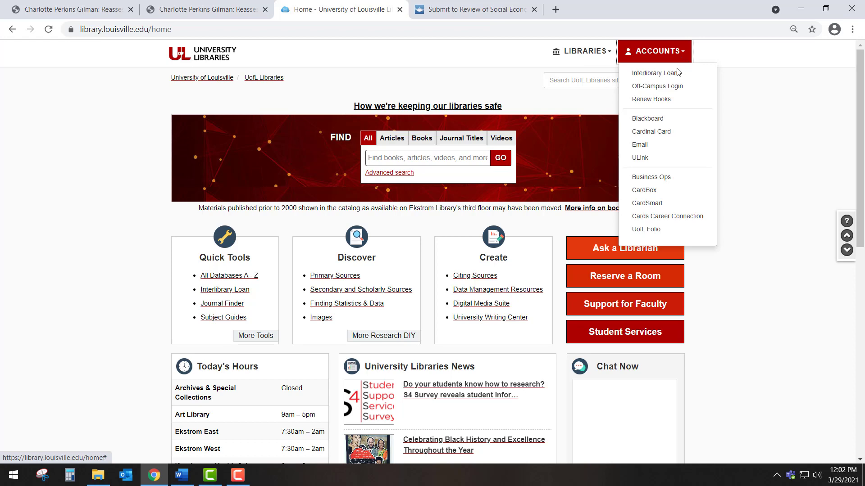
click(670, 88)
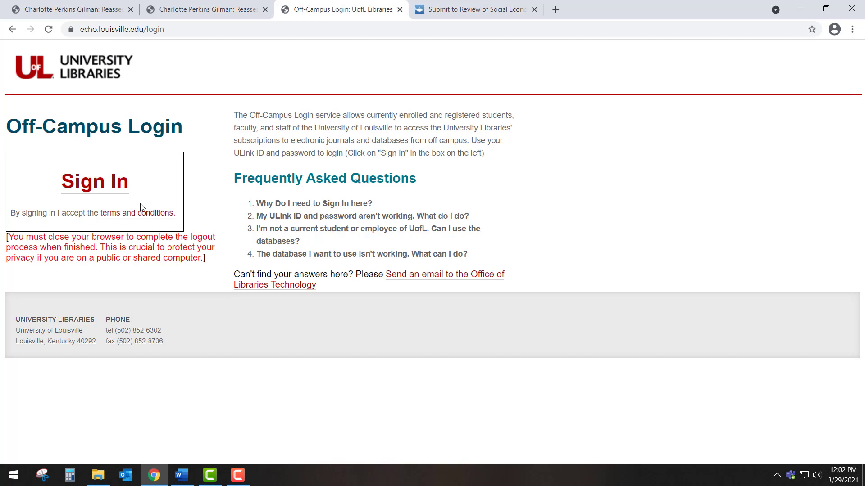
key(alt+Left)
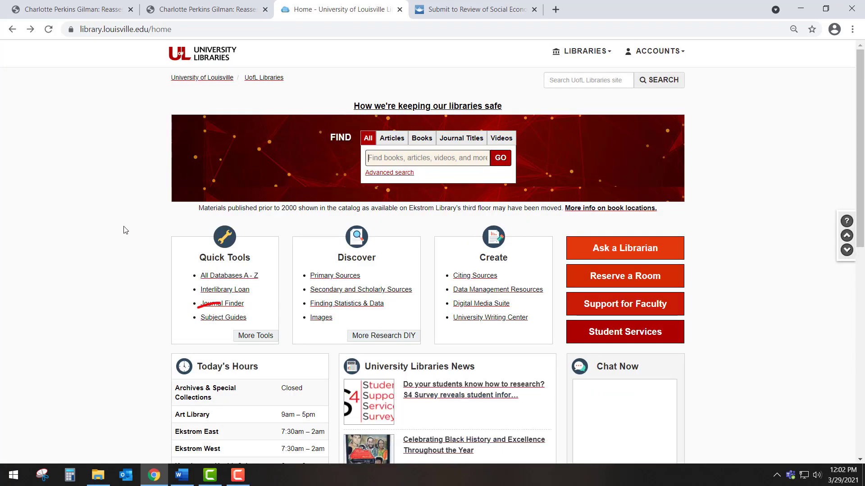
Open Subject Guides from Quick Tools and scroll down the list of subjects
click(209, 321)
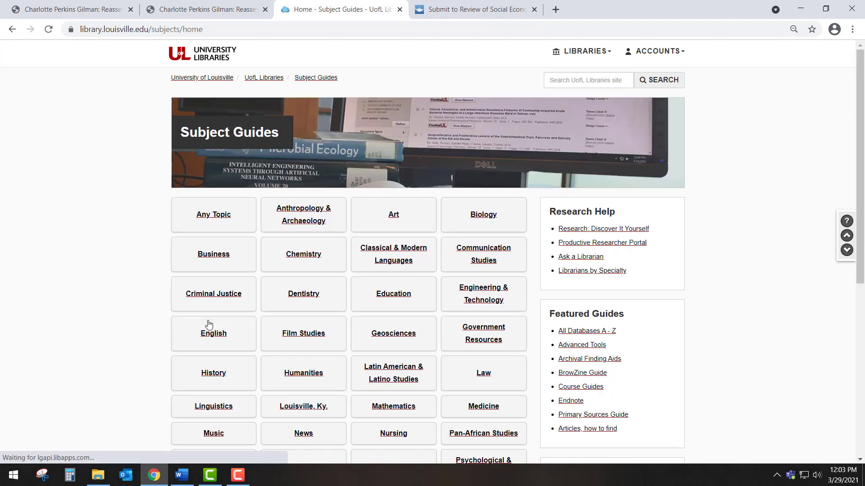
scroll(209, 323, down, 3)
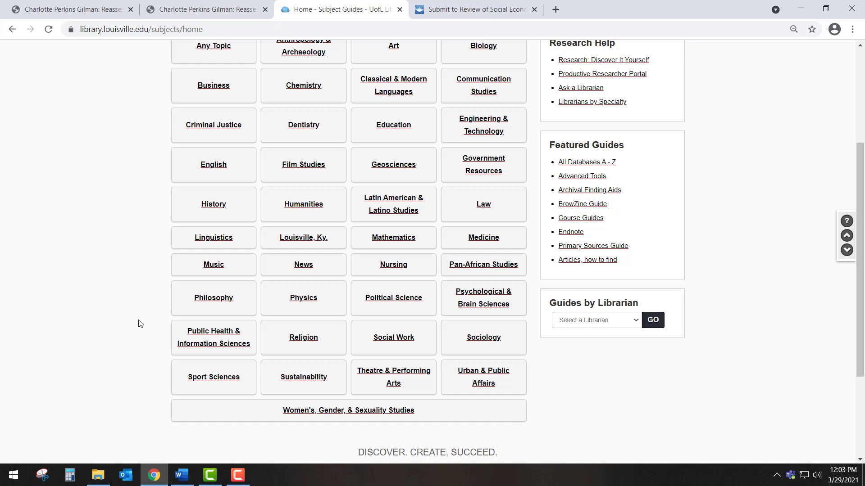
click(208, 215)
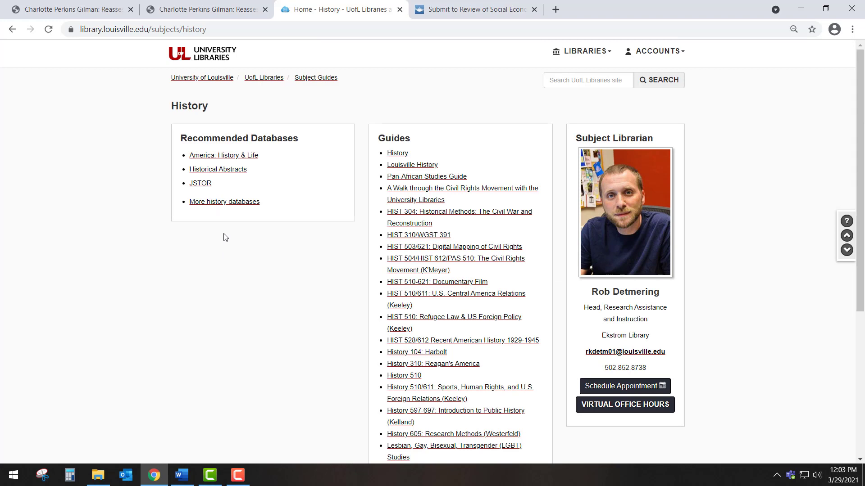
mouse_move(206, 186)
click(12, 30)
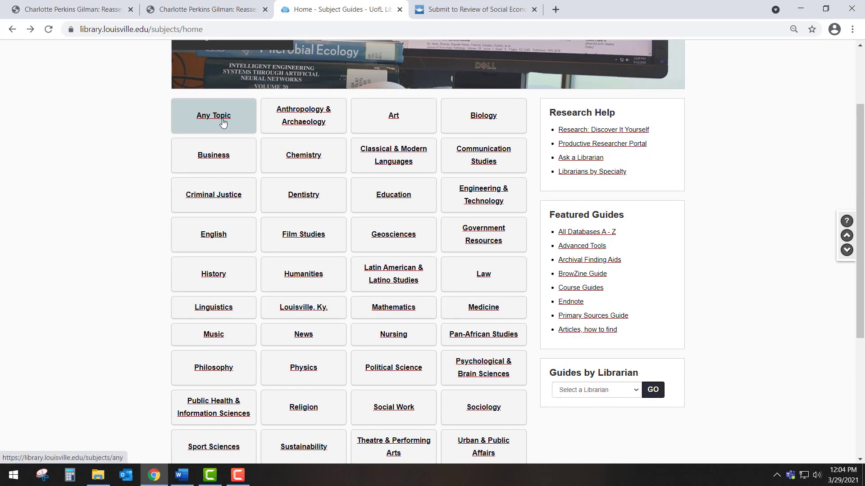
Open the Any Topic guide and launch EBSCO Academic Search Complete from its recommended databases
click(223, 123)
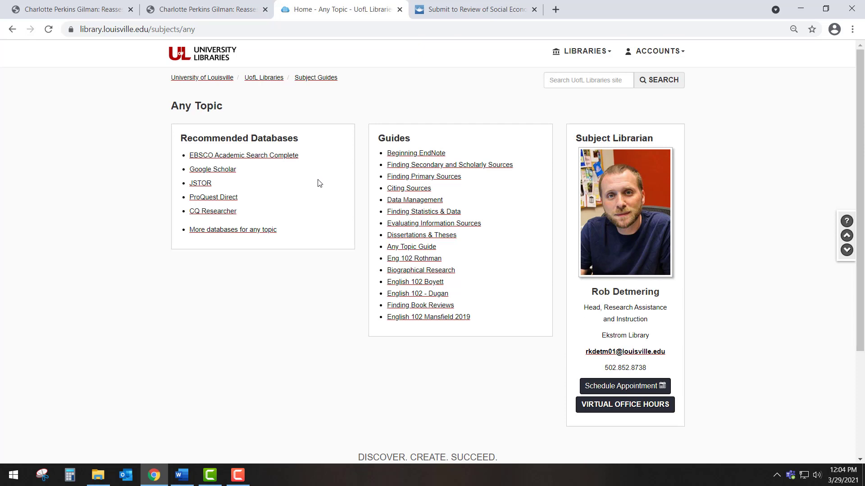
click(294, 156)
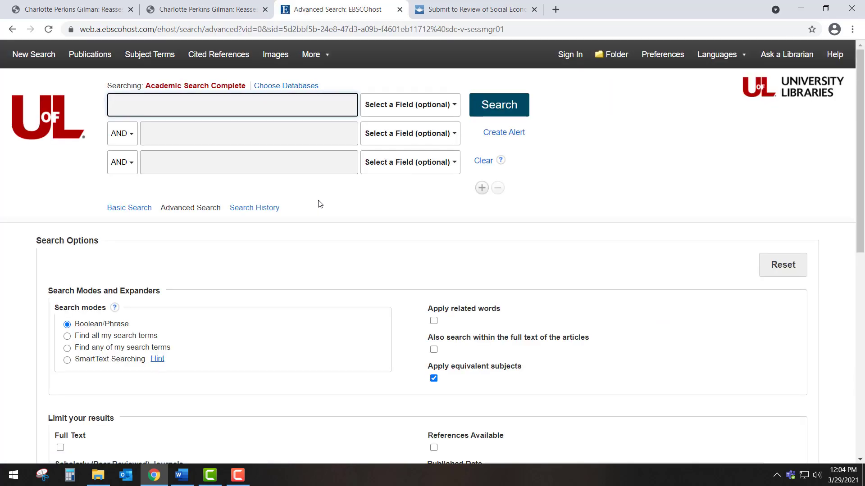
Search Academic Search Complete for charlotte perkins gilman AND herland AND feminist utopian literature
text(char)
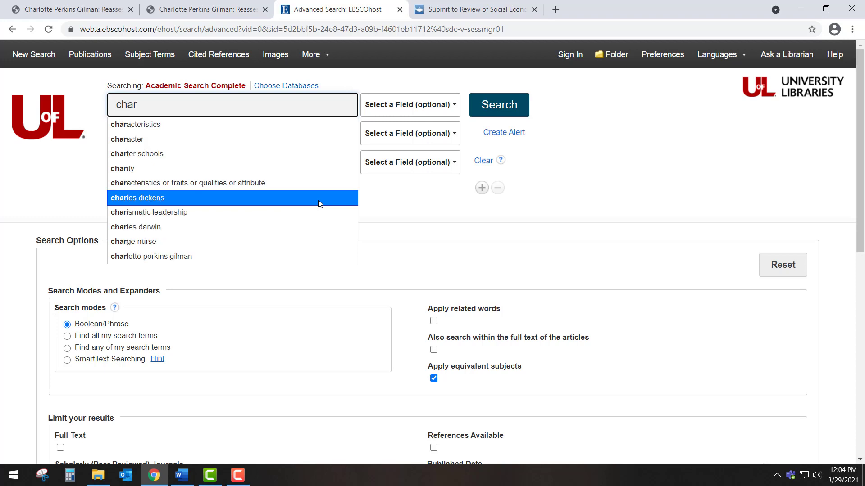
text(lotte)
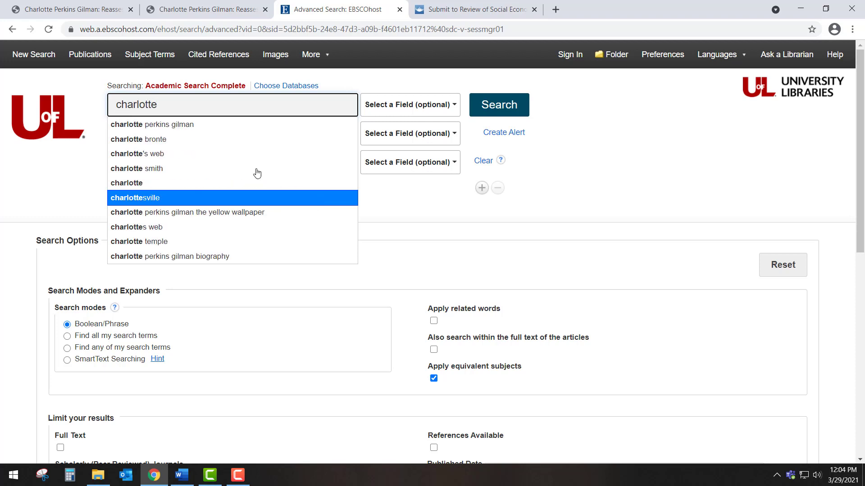
click(198, 128)
click(198, 139)
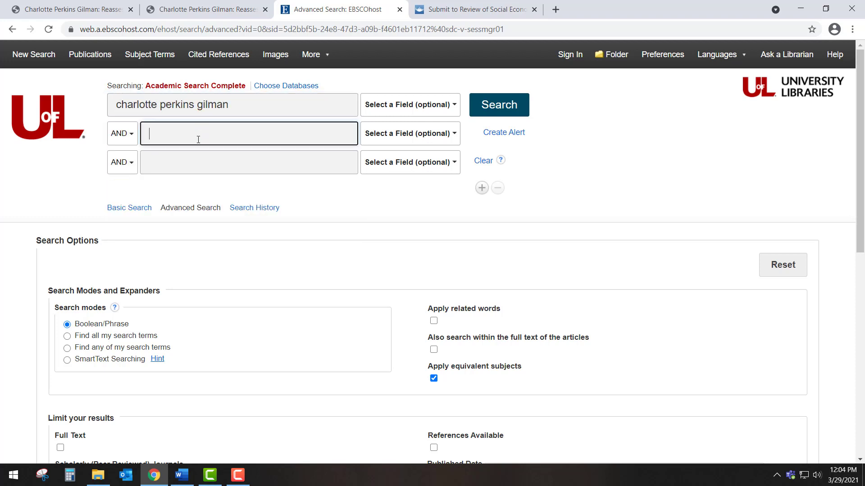
text(herland)
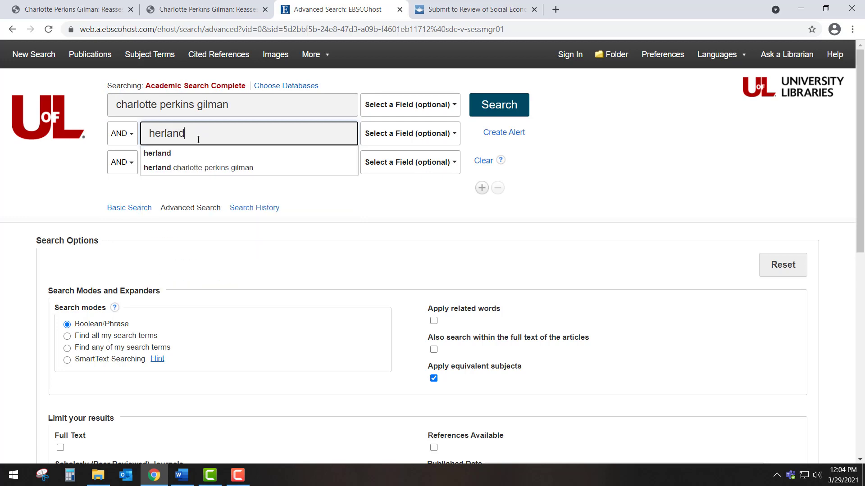
click(235, 155)
click(233, 160)
text(f)
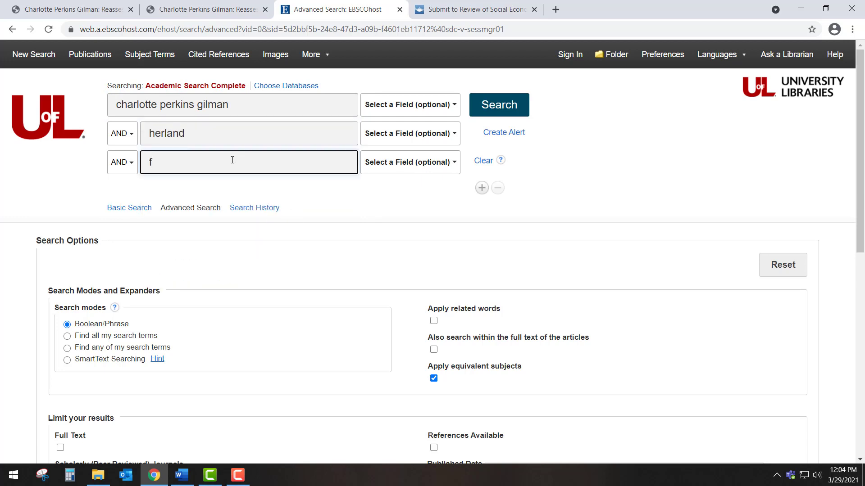
text(eminist ut)
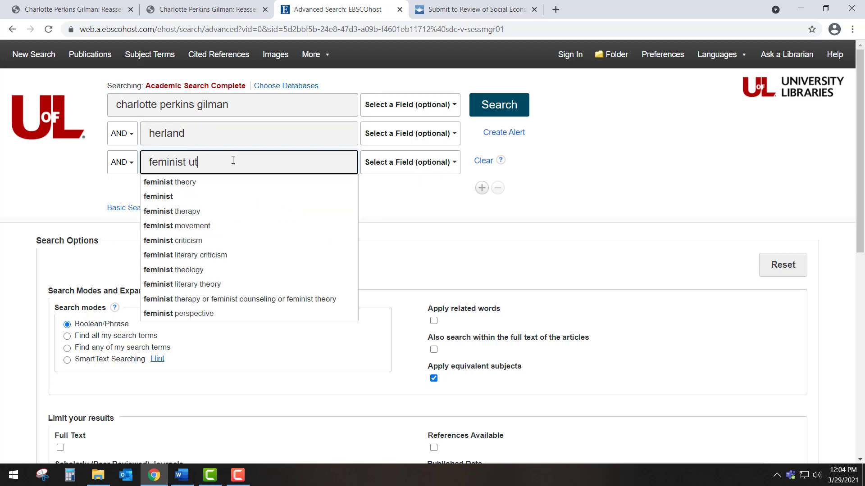
text(opian literature)
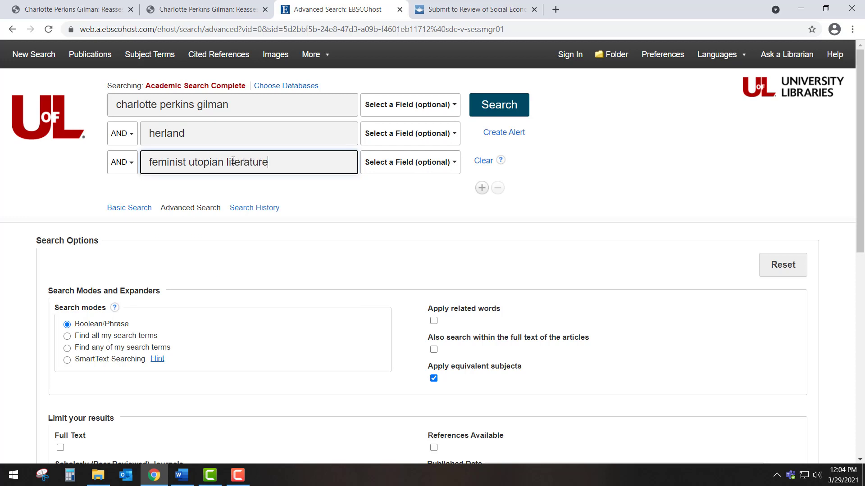
key(Return)
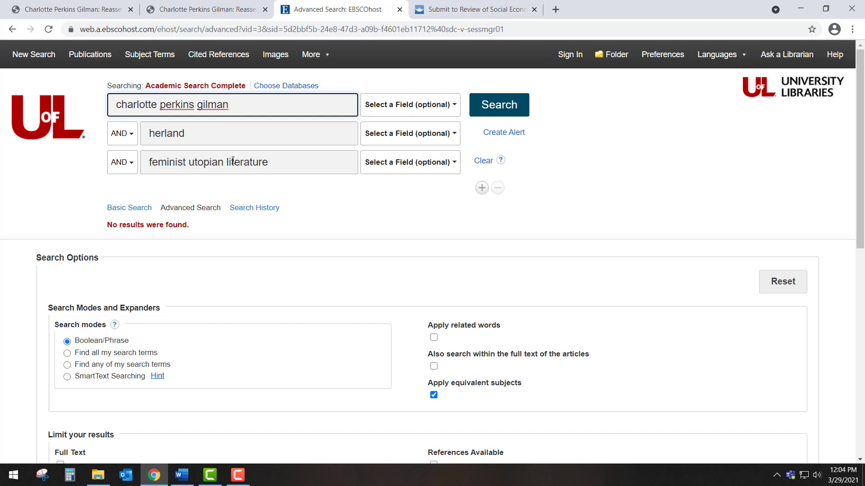
Revise the search to charlotte perkins gilman AND utopia AND feminism, getting 7 results
double_click(248, 134)
text(ut)
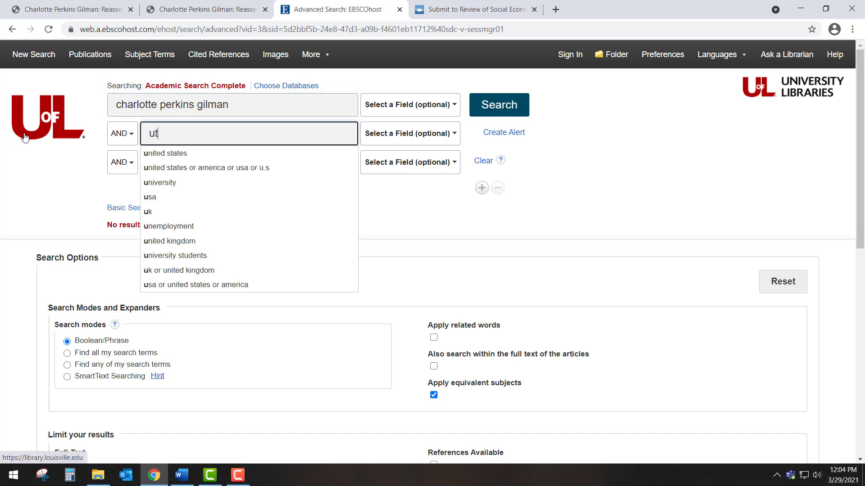
text(opia)
key(Tab)
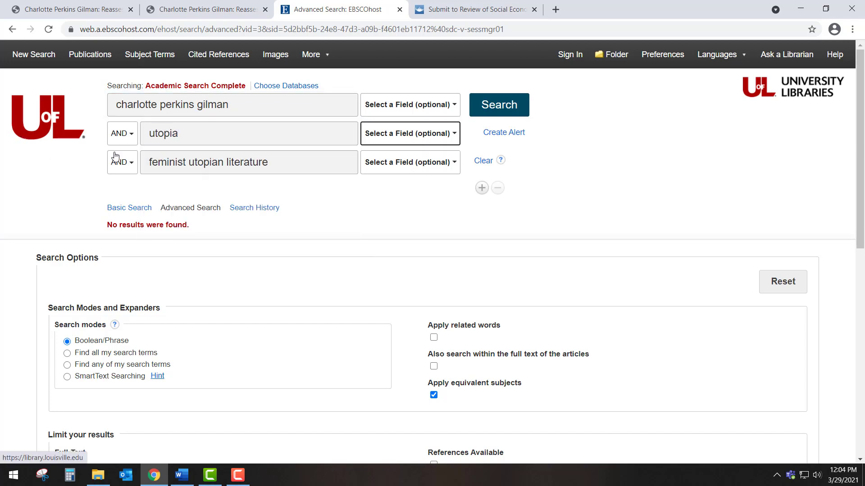
drag(178, 163, 213, 159)
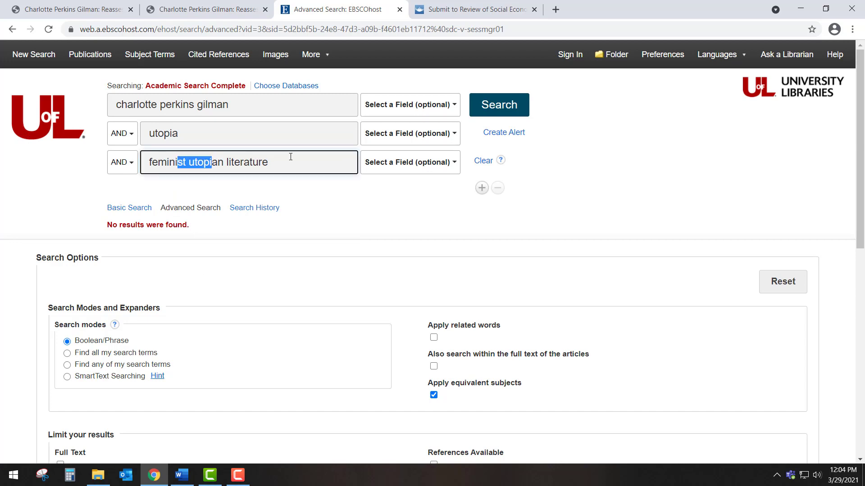
key(ctrl+a)
text(feminism)
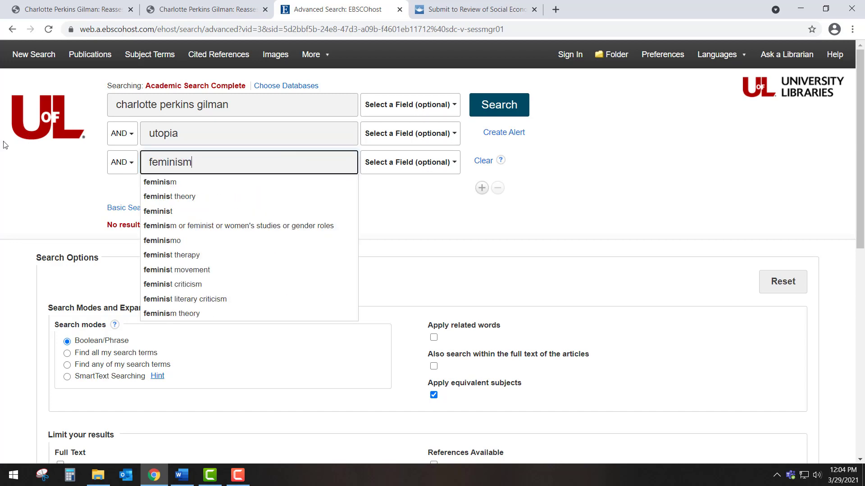
key(Return)
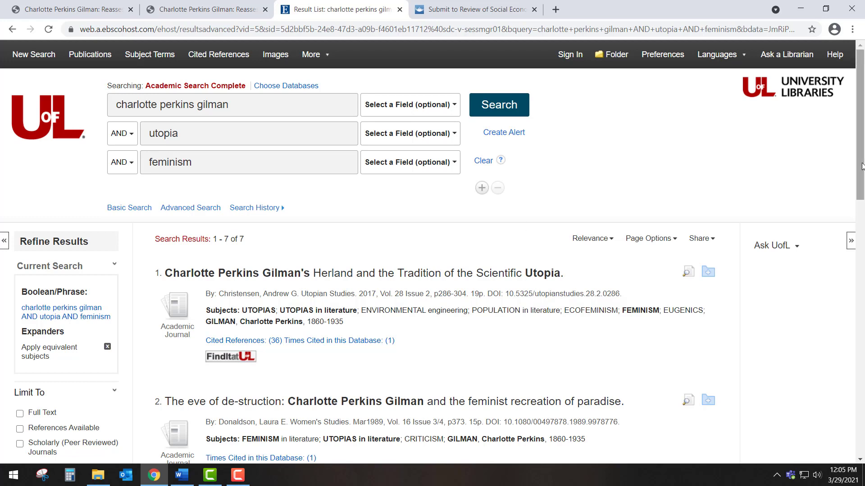
drag(861, 166, 860, 230)
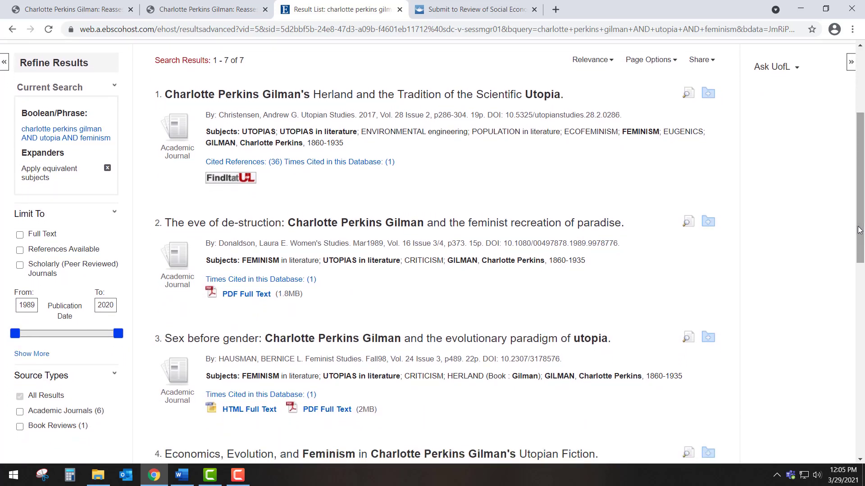